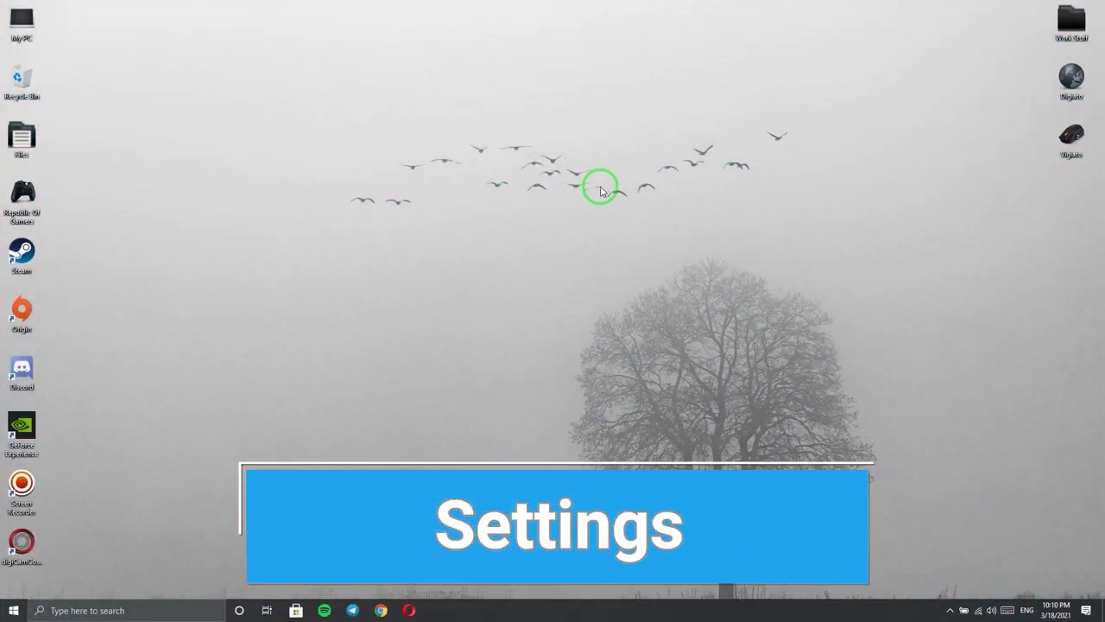
Open the properties of the connected Wi-Fi network and set it as a metered connection.
click(978, 609)
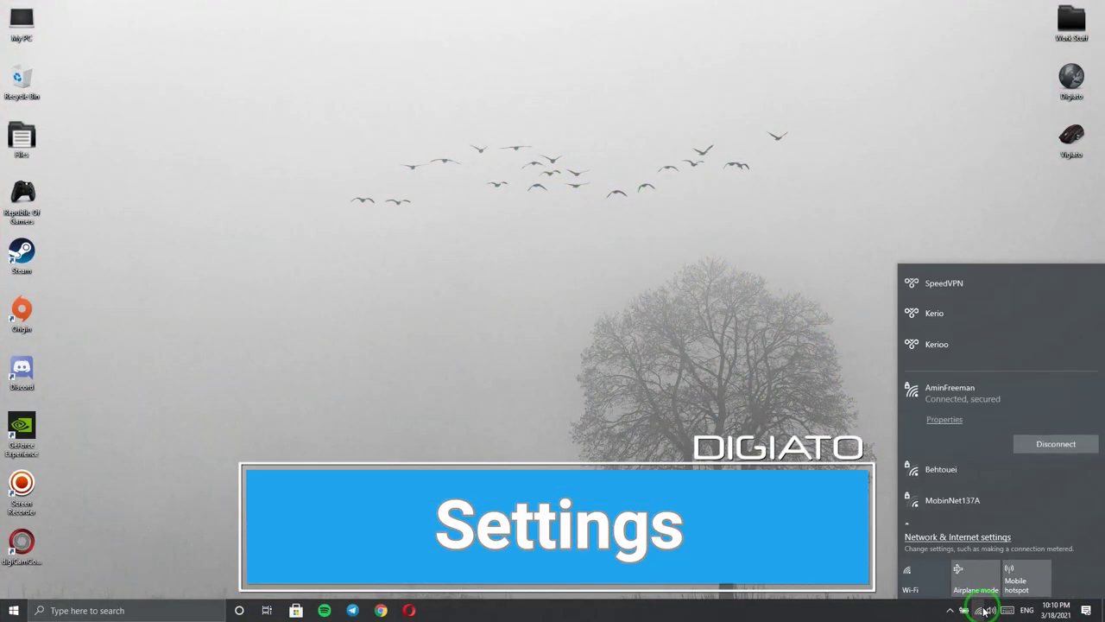
click(945, 420)
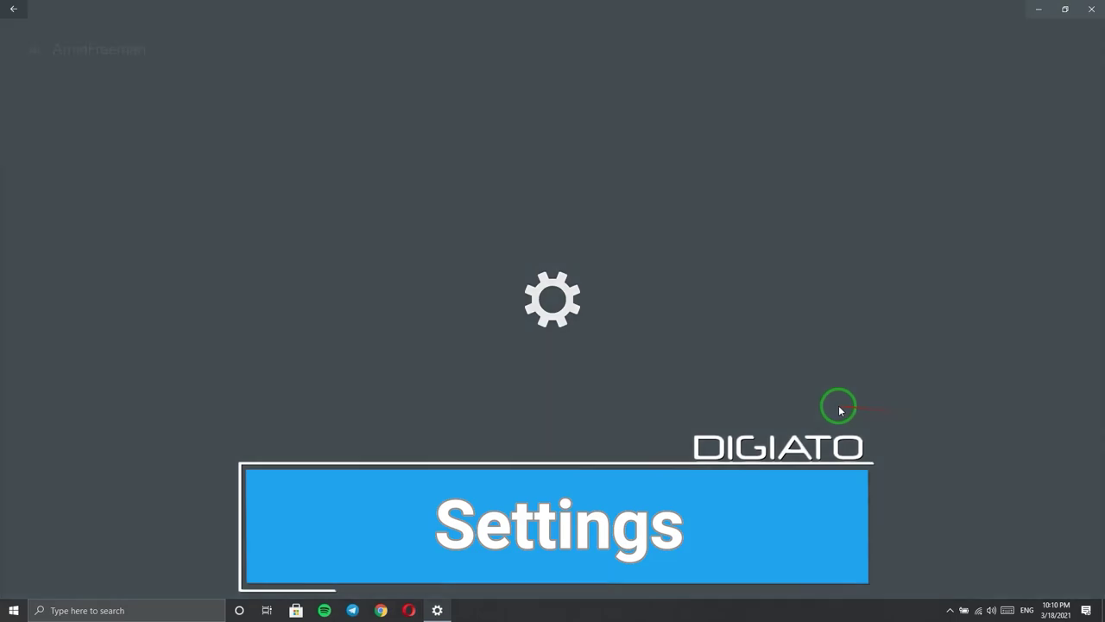
scroll(557, 380, down, 5)
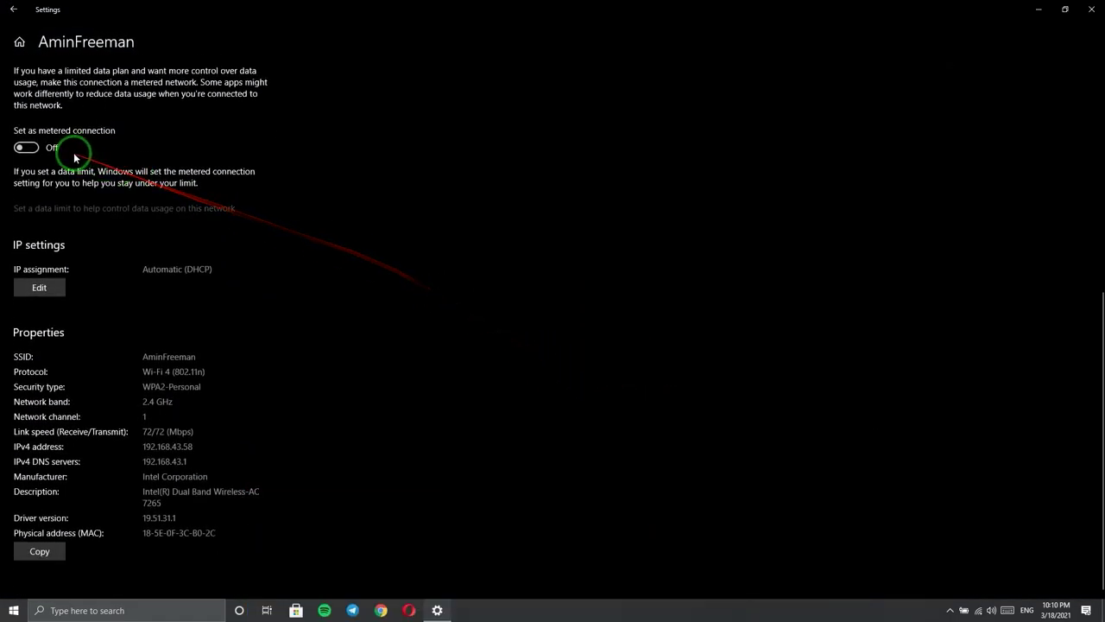
click(26, 148)
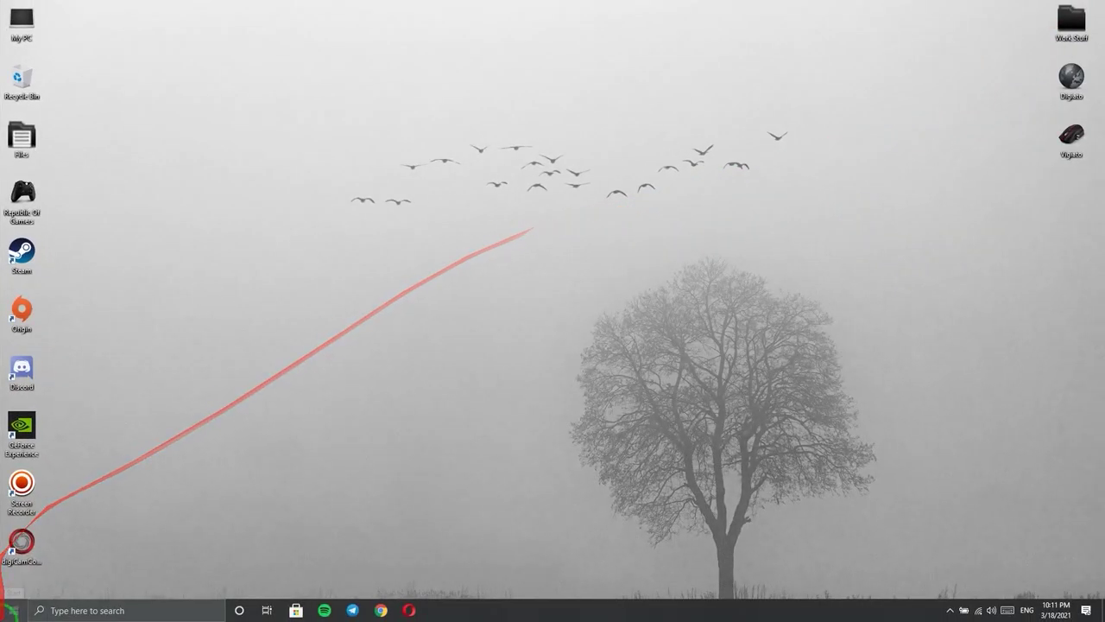
In the Windows Update settings, save active hours from 3:00 AM to 8:00 AM with the manual time range.
click(8, 609)
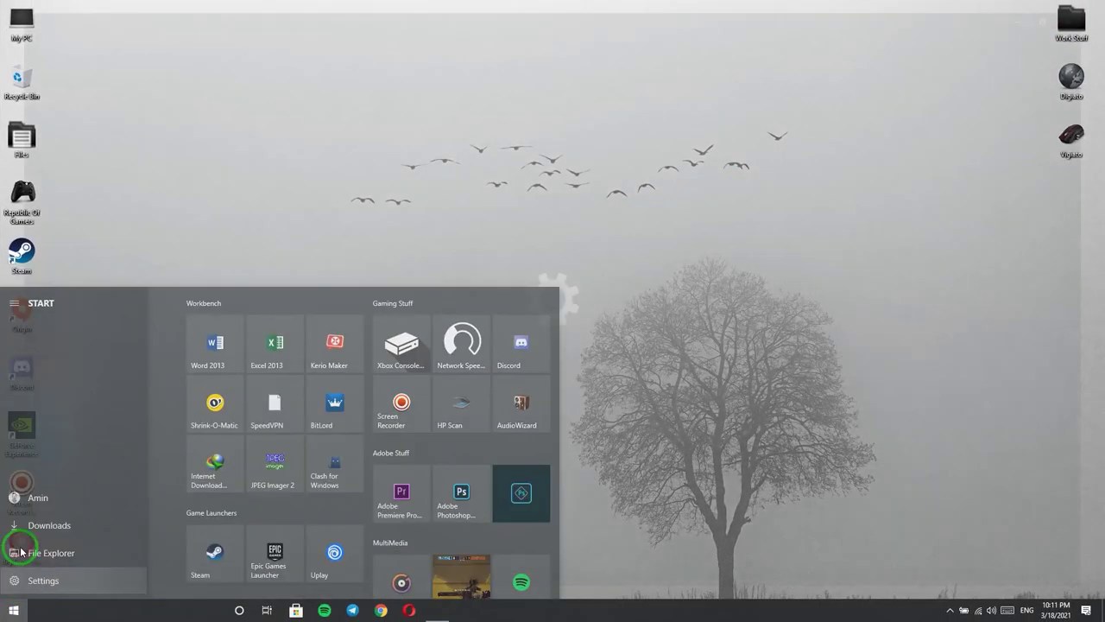
click(14, 557)
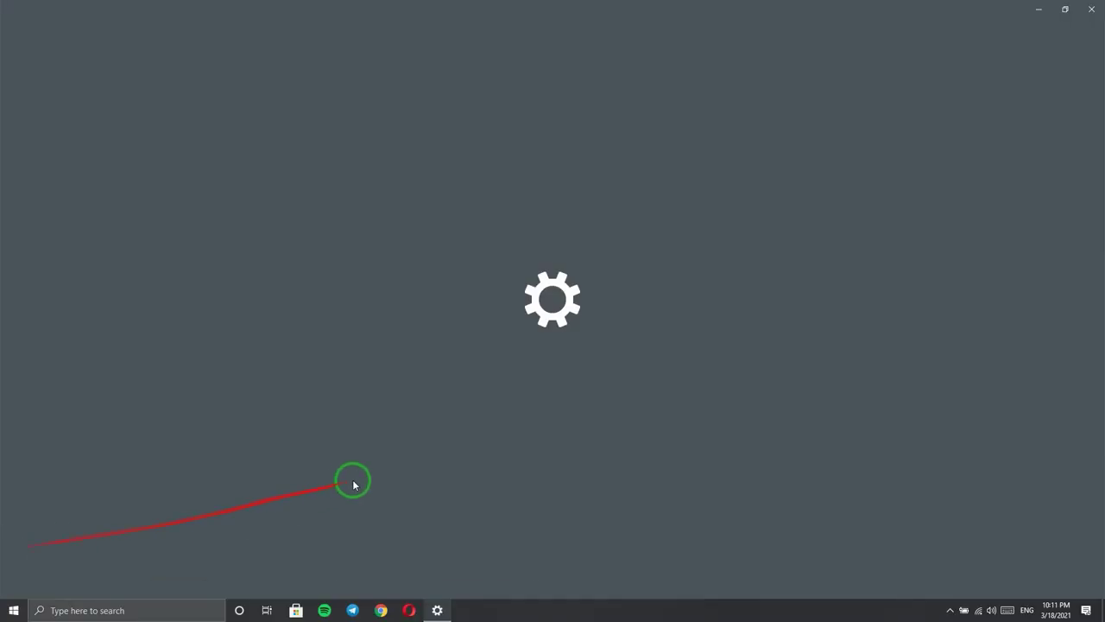
click(565, 272)
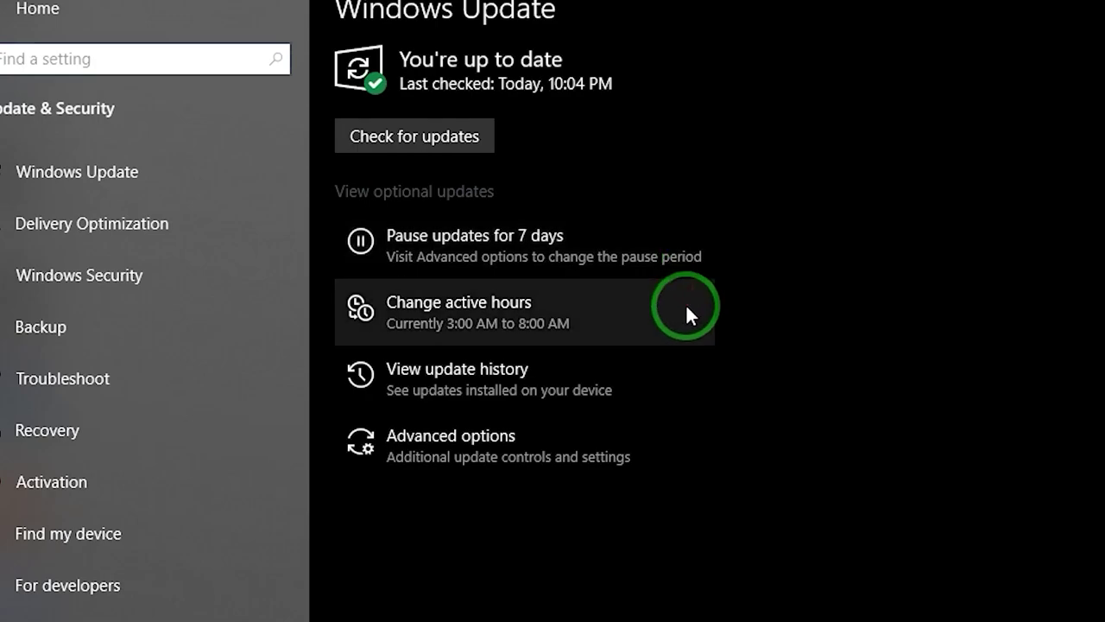
click(685, 303)
click(339, 219)
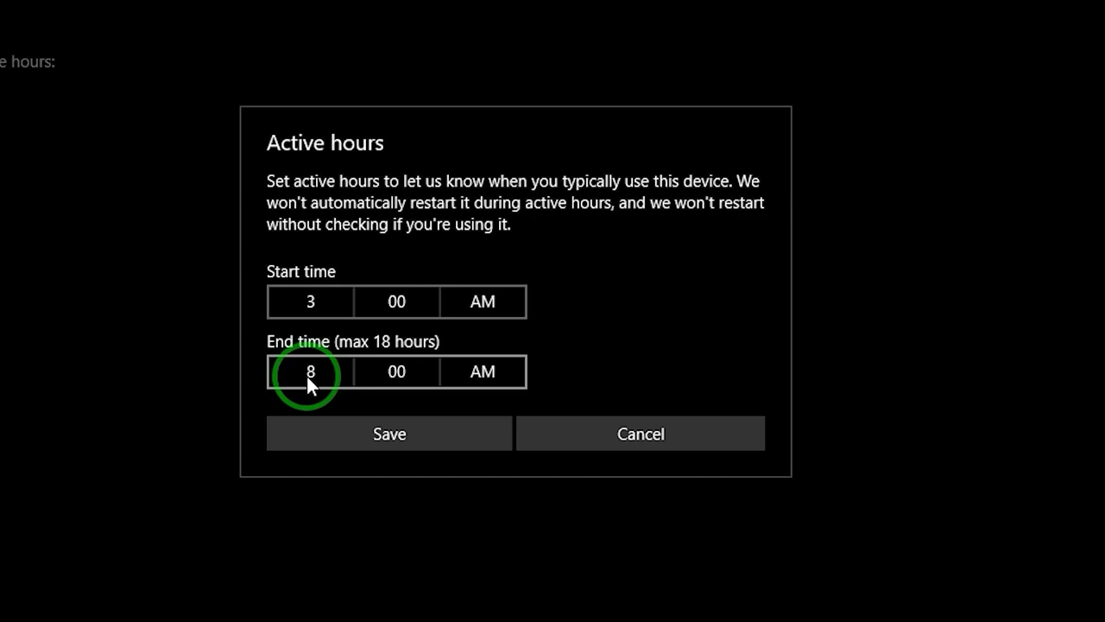
click(395, 425)
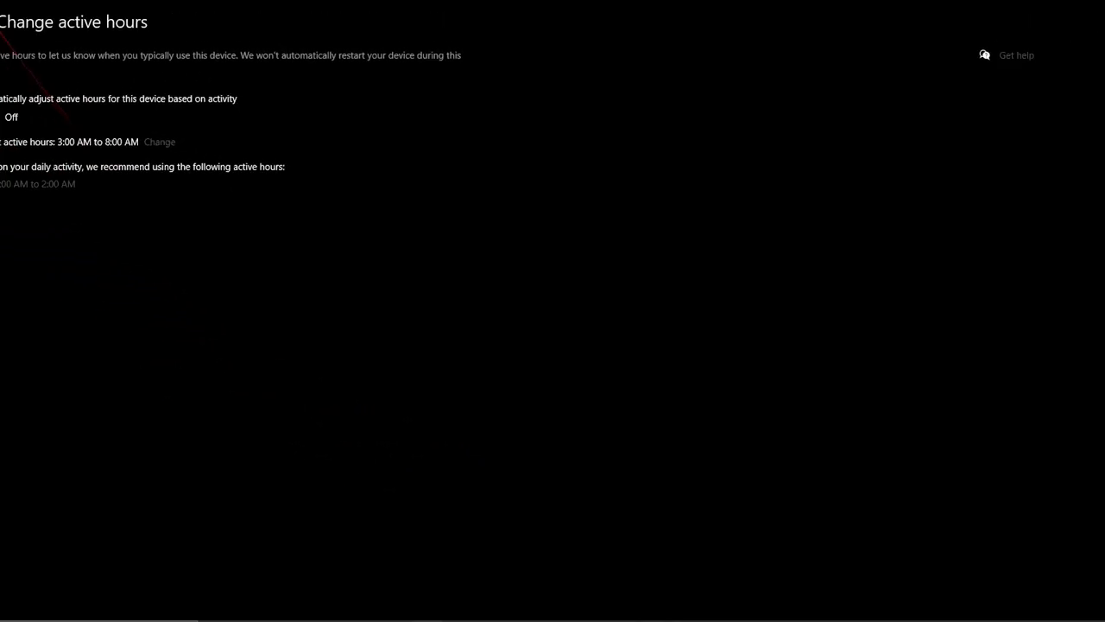
click(13, 9)
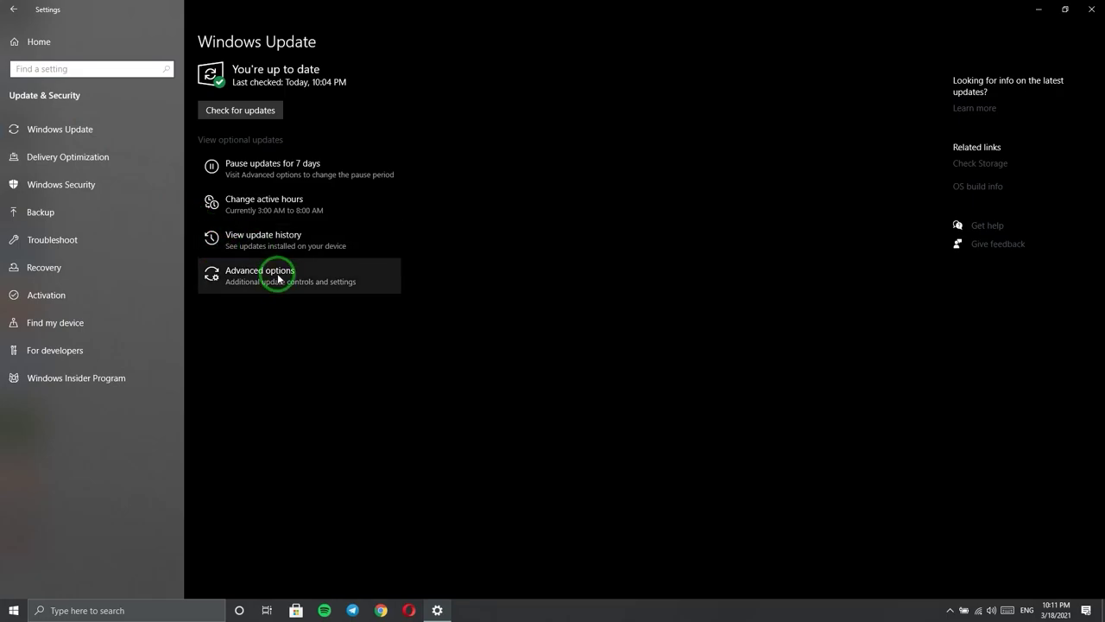
Pause updates until Thursday, April 22, 2021 in the Windows Update advanced options.
click(278, 278)
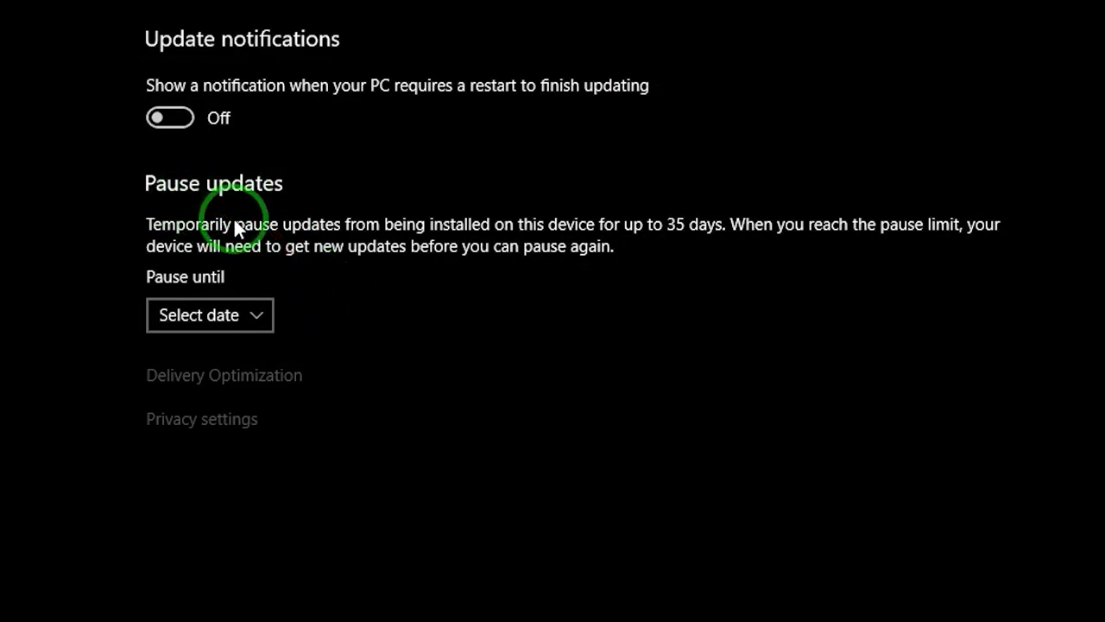
click(266, 318)
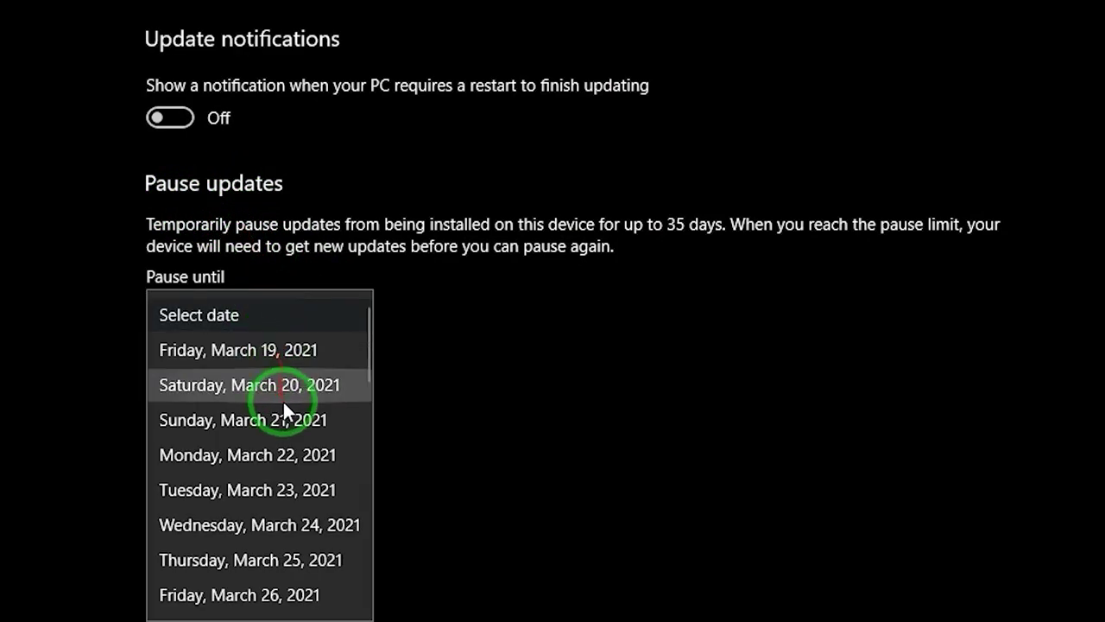
scroll(284, 401, down, 3)
scroll(284, 402, down, 7)
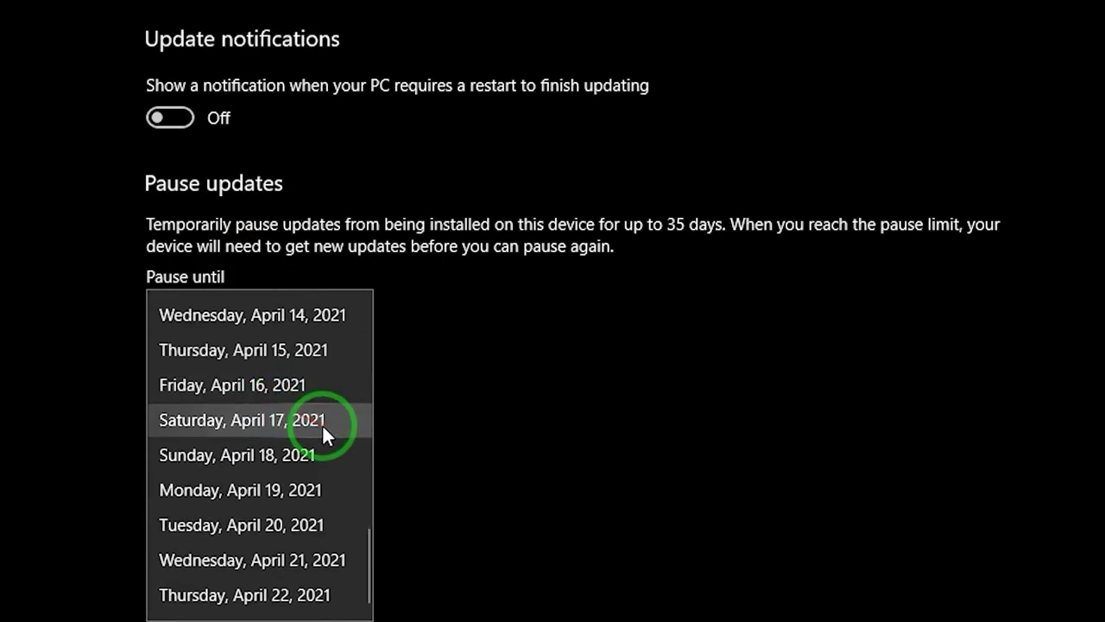
click(298, 595)
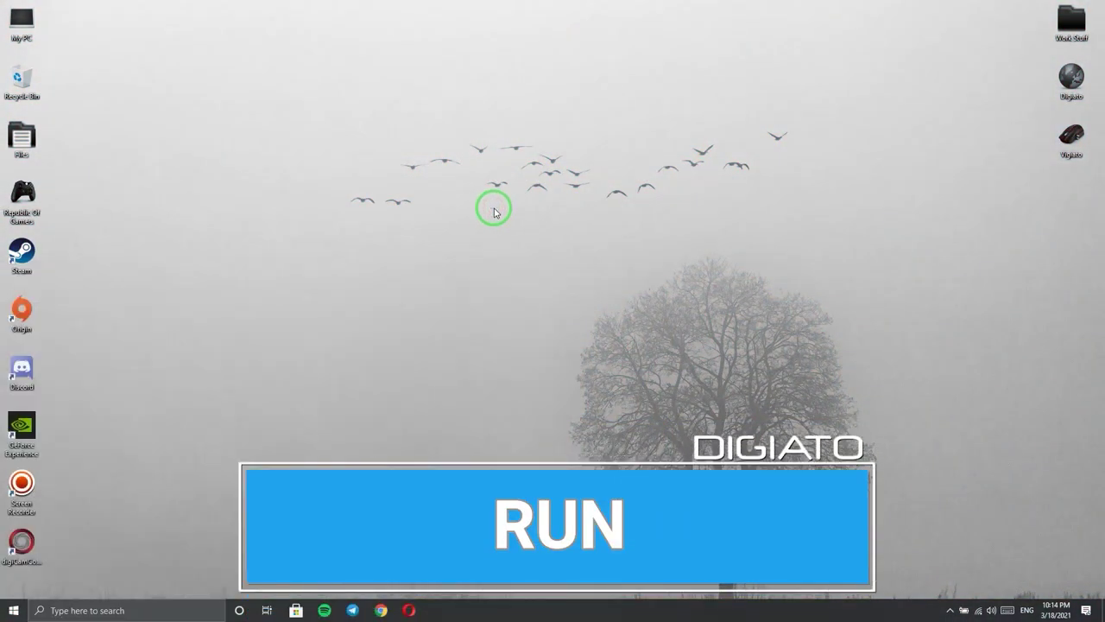
click(147, 602)
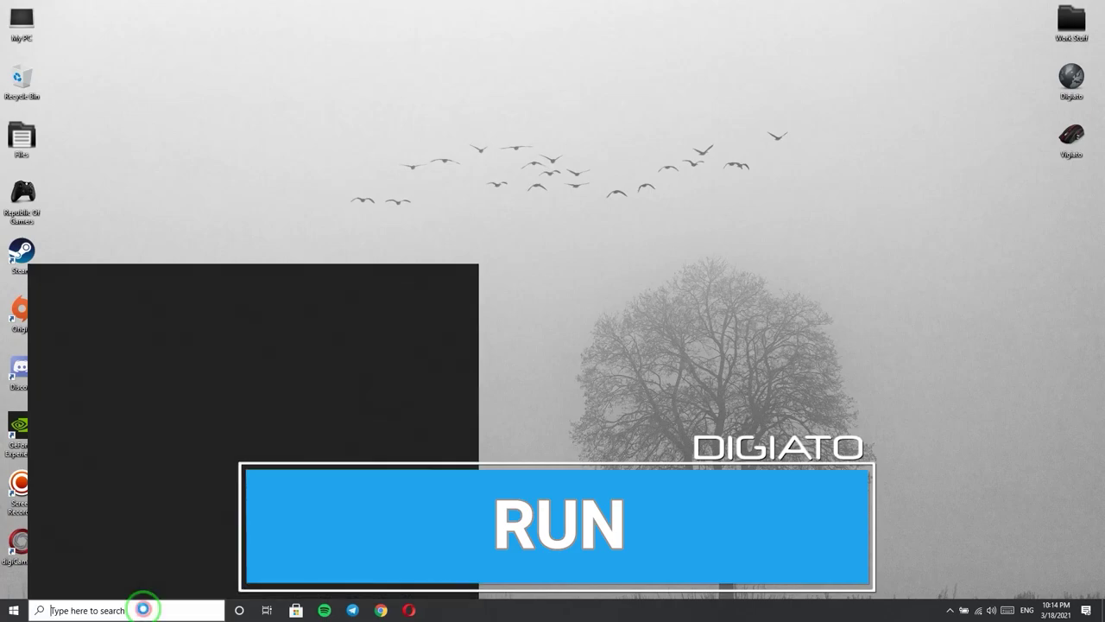
text(run)
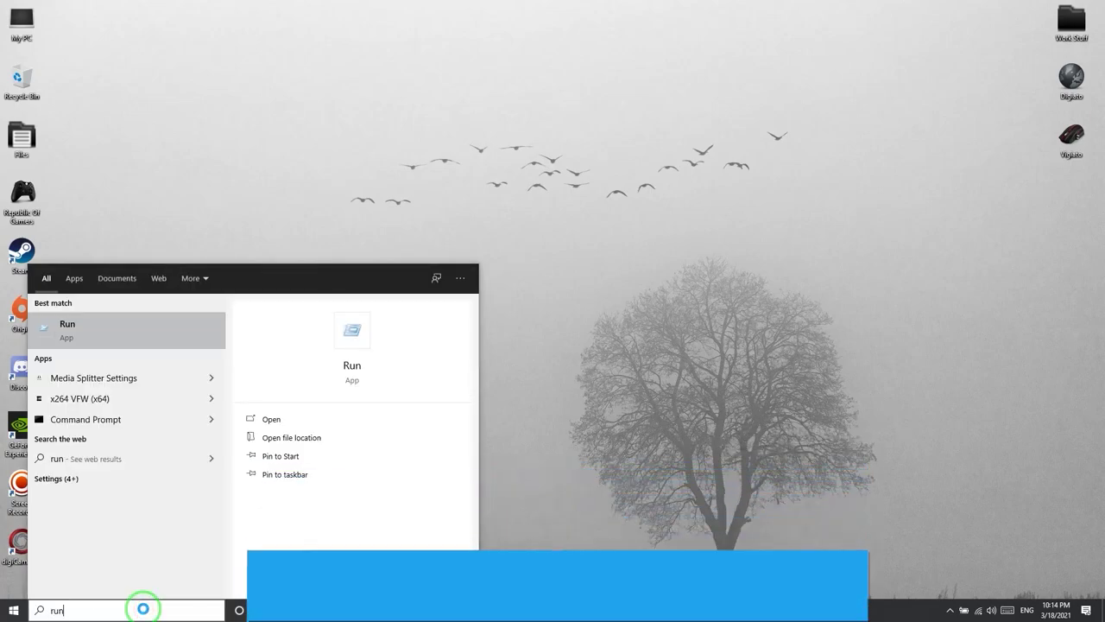
click(388, 154)
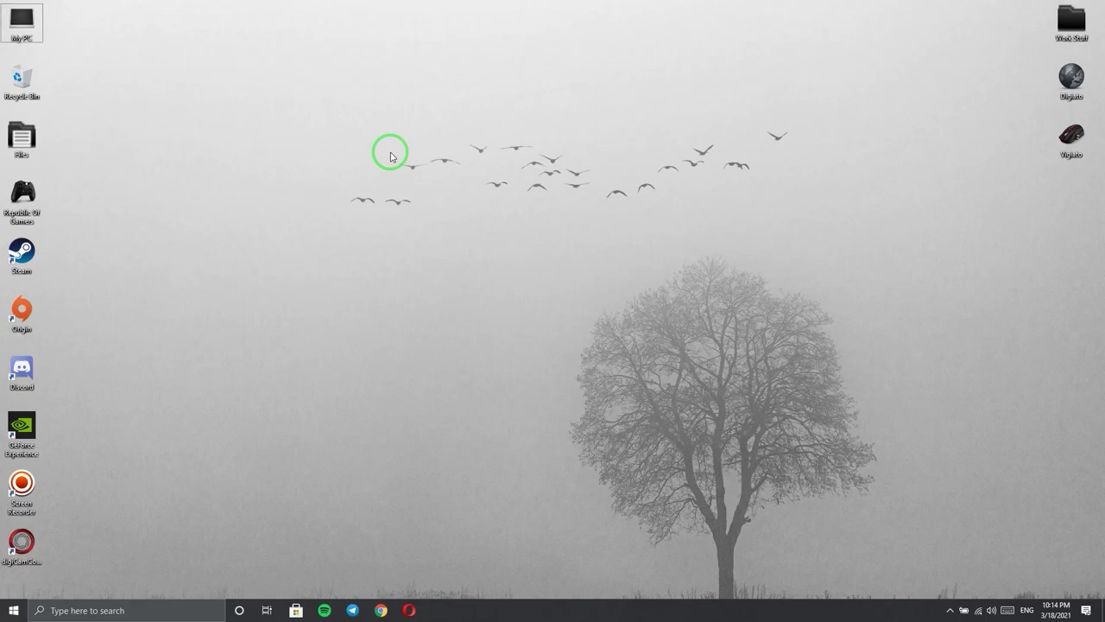
Open the Services console by running services.msc from the Run dialog.
key(super+r)
mouse_move(390, 156)
mouse_down()
mouse_move(168, 443)
mouse_move(179, 468)
mouse_move(526, 190)
mouse_move(553, 204)
mouse_up()
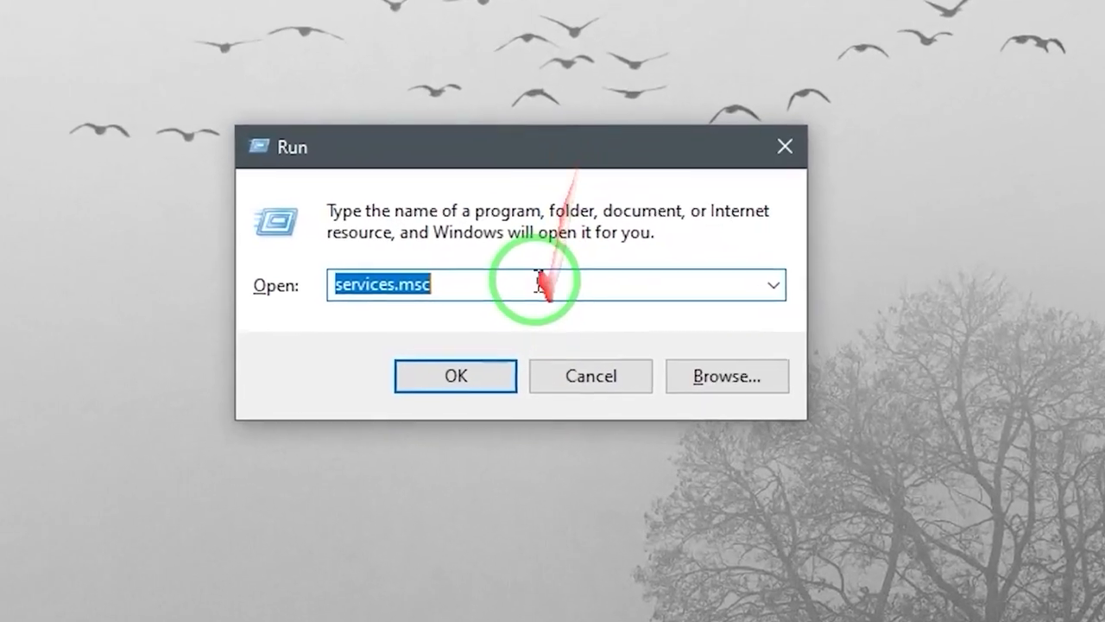
click(540, 281)
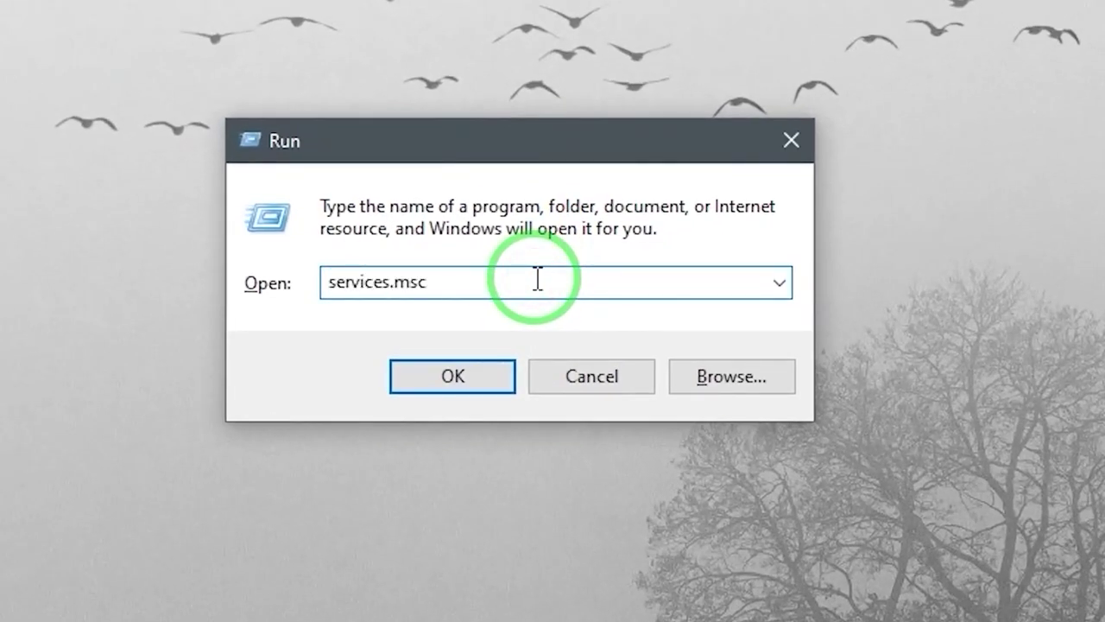
click(477, 390)
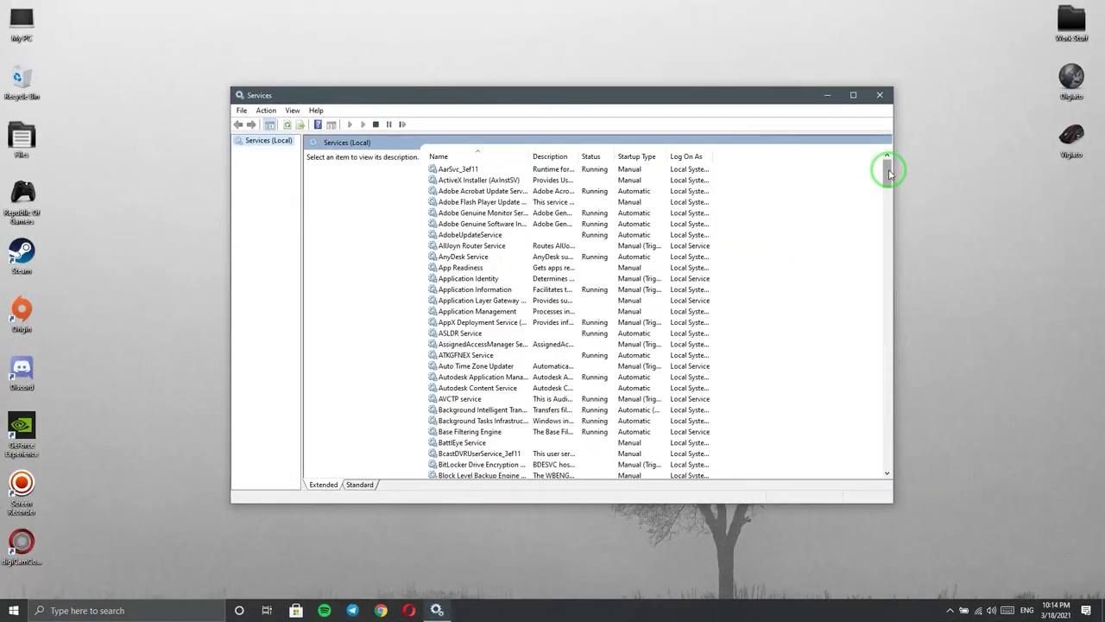
Find the Windows Update service in the services list and open its properties.
drag(889, 172, 886, 447)
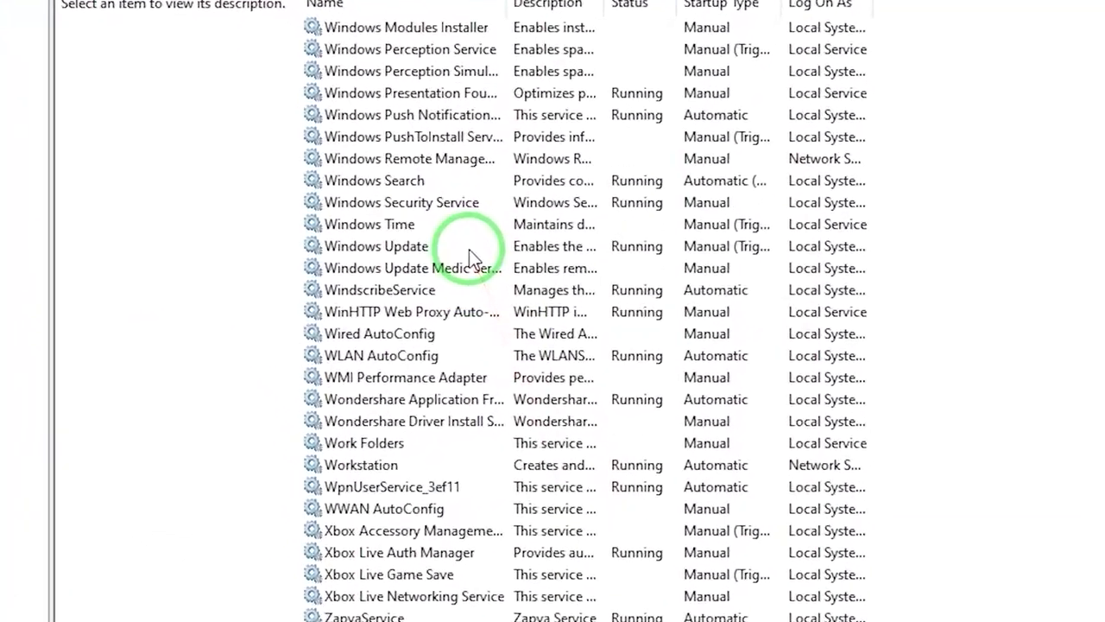
click(469, 250)
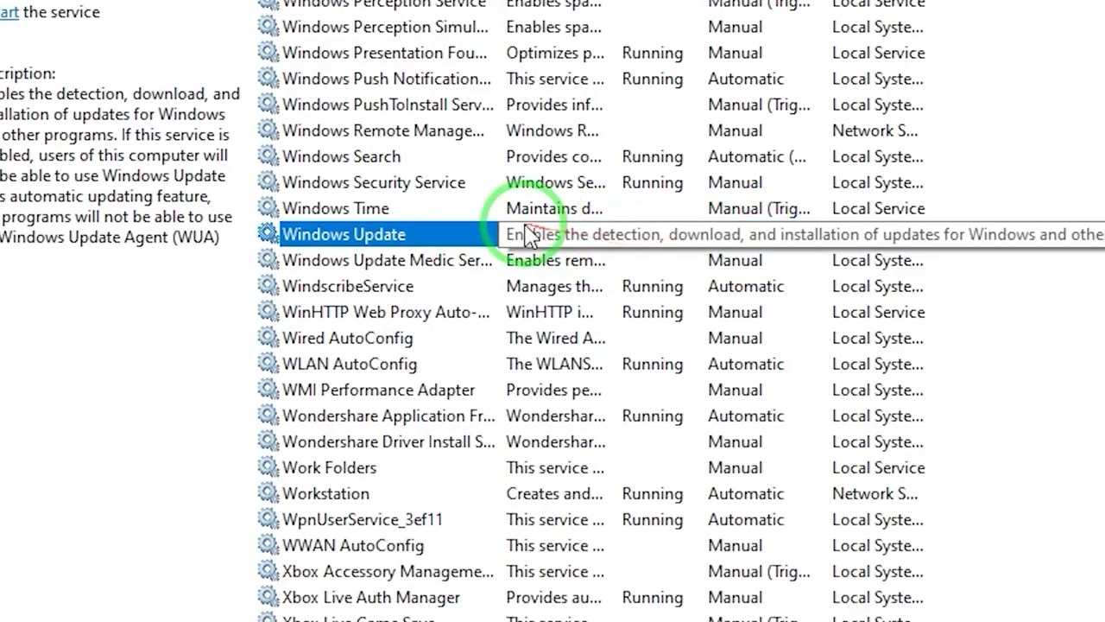
double_click(439, 237)
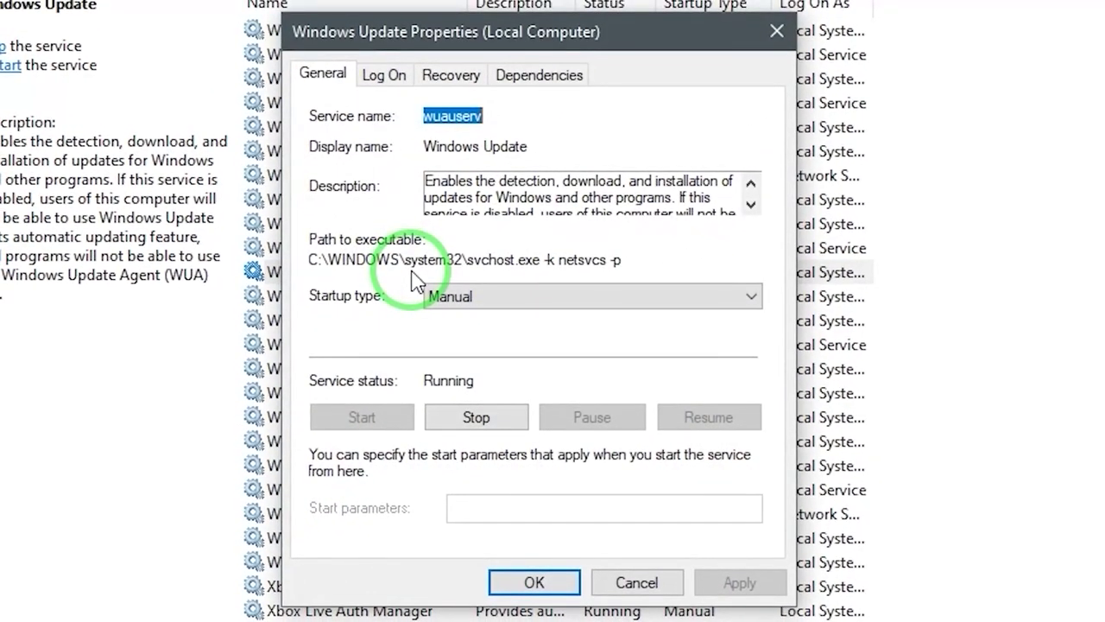
Set the Windows Update service's startup type to Disabled, stop the service and apply the changes.
click(490, 301)
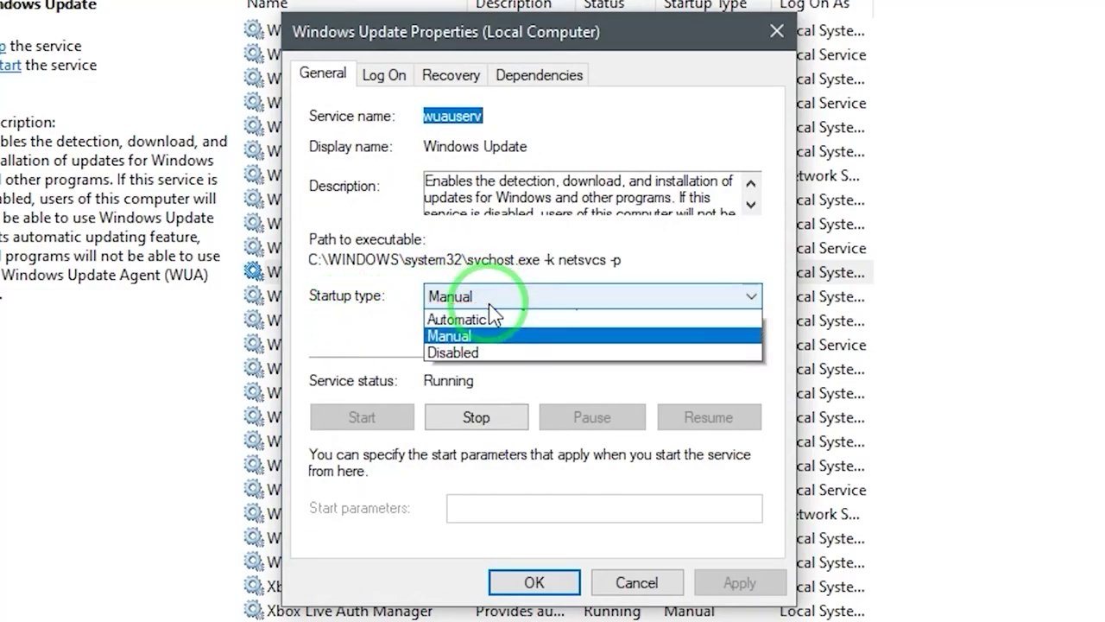
click(511, 373)
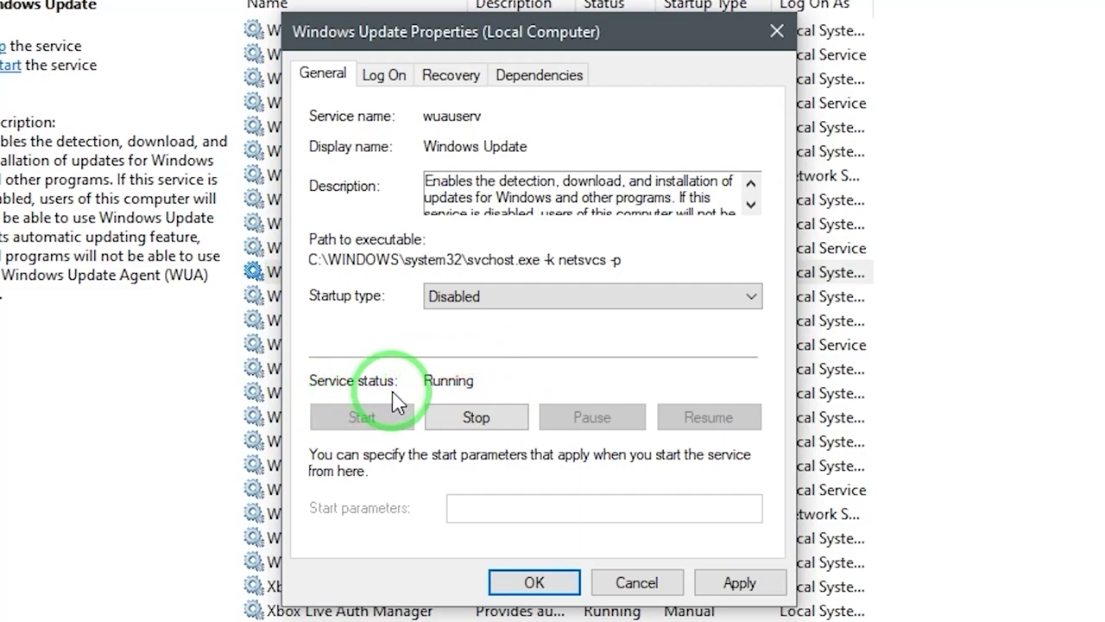
click(467, 418)
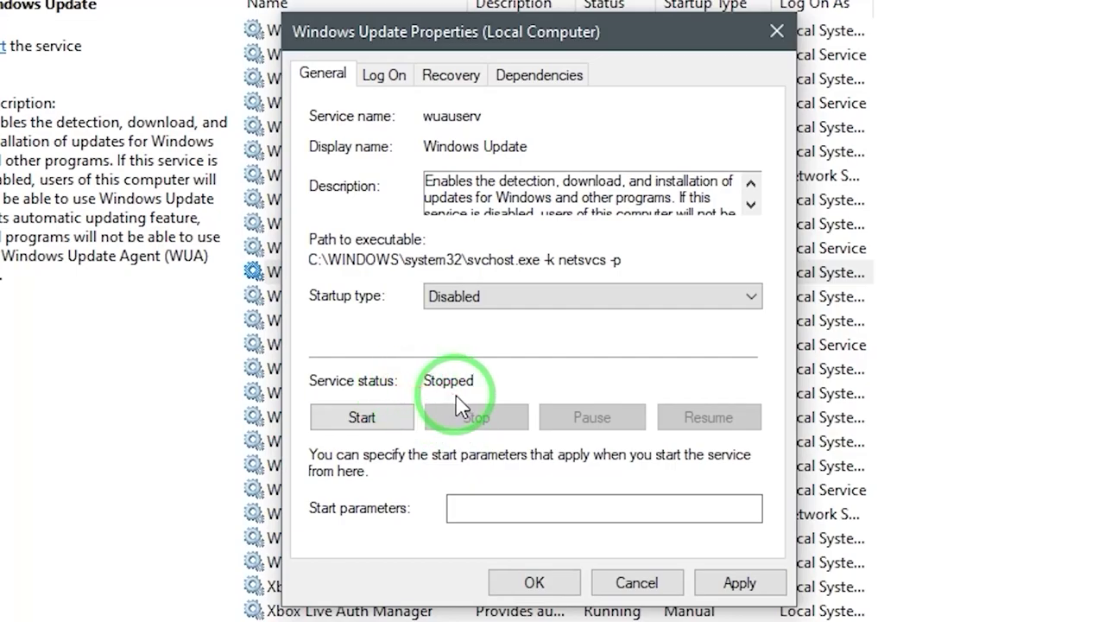
click(726, 582)
click(542, 582)
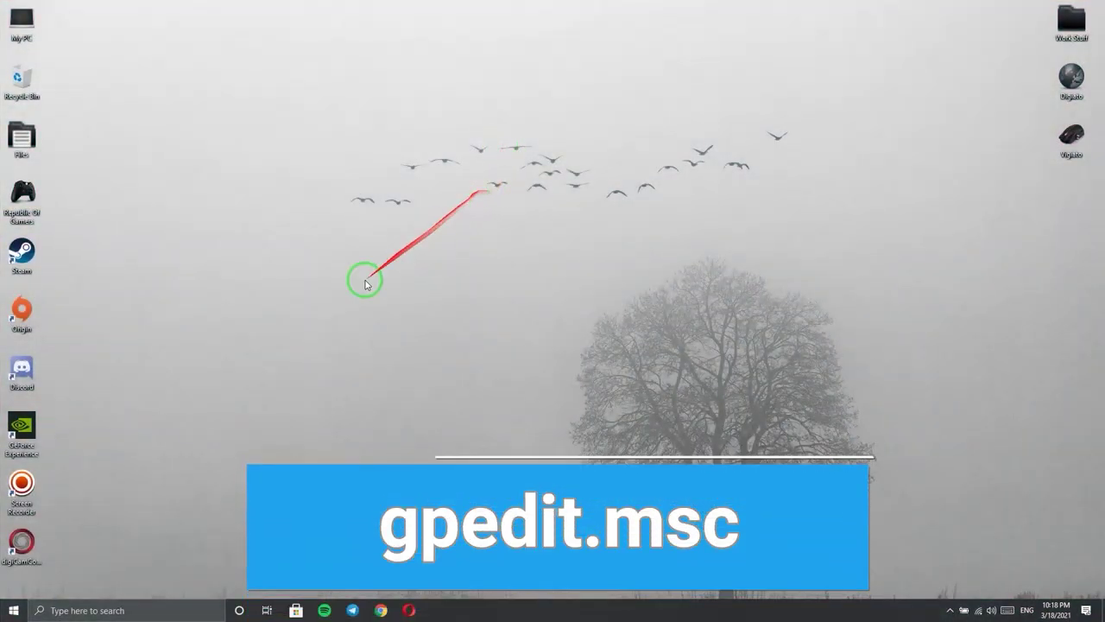
Search Windows for gpedit.msc and open the Local Group Policy Editor.
click(145, 610)
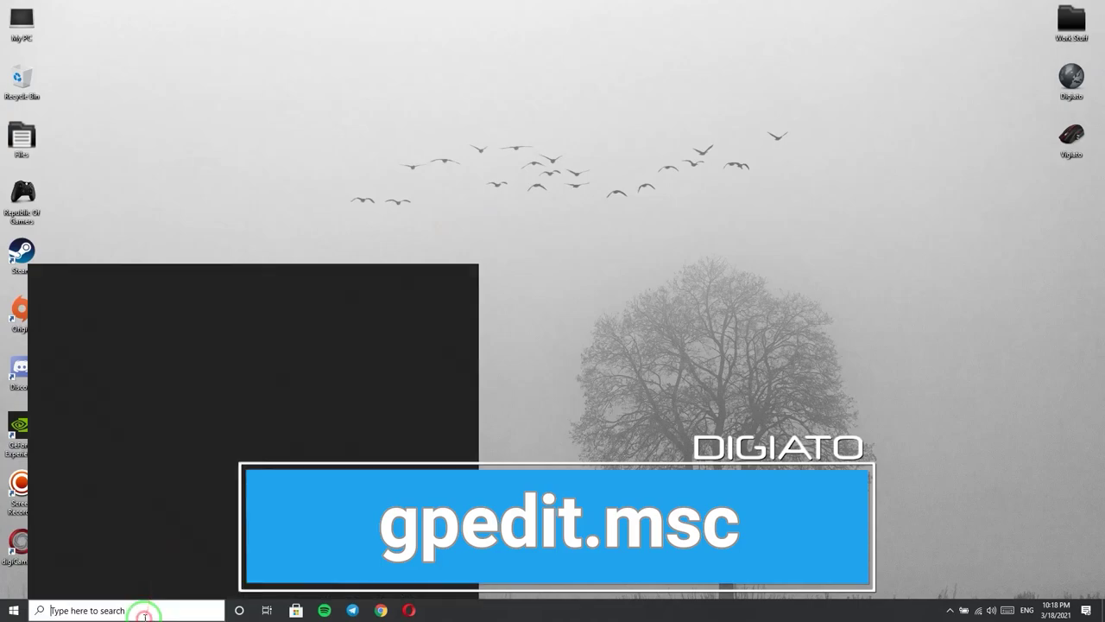
text(gpedit.msc)
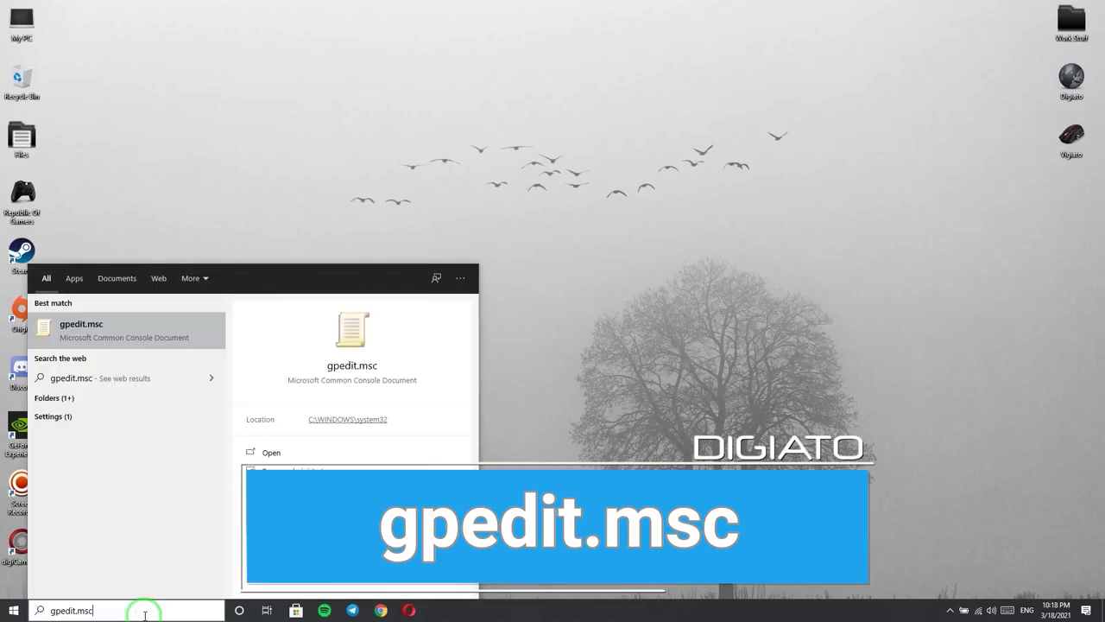
key(Return)
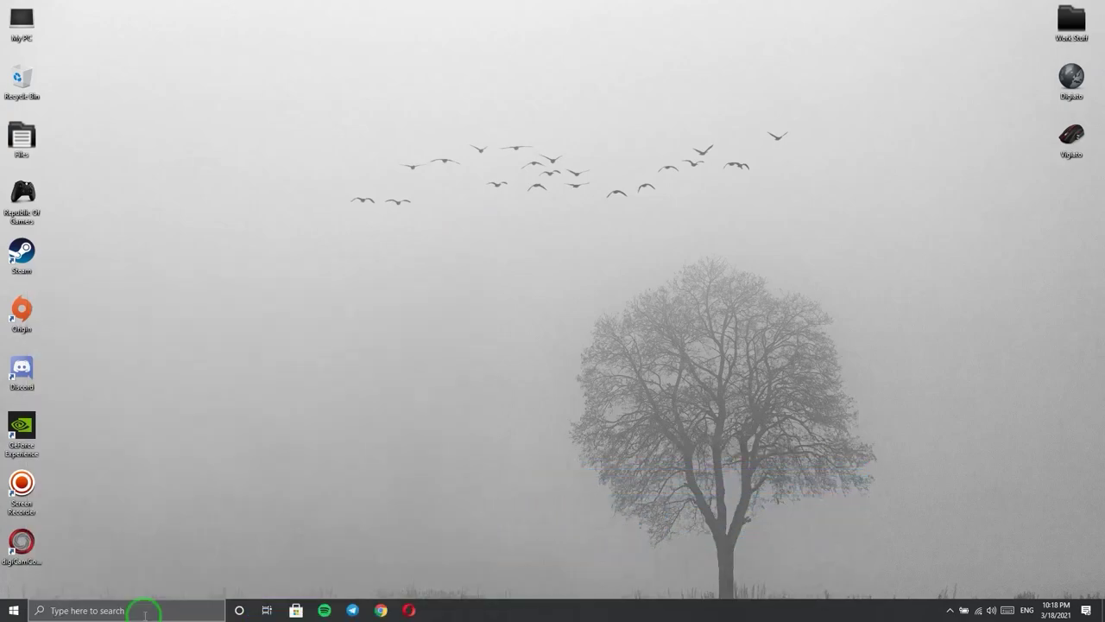
drag(278, 100, 451, 130)
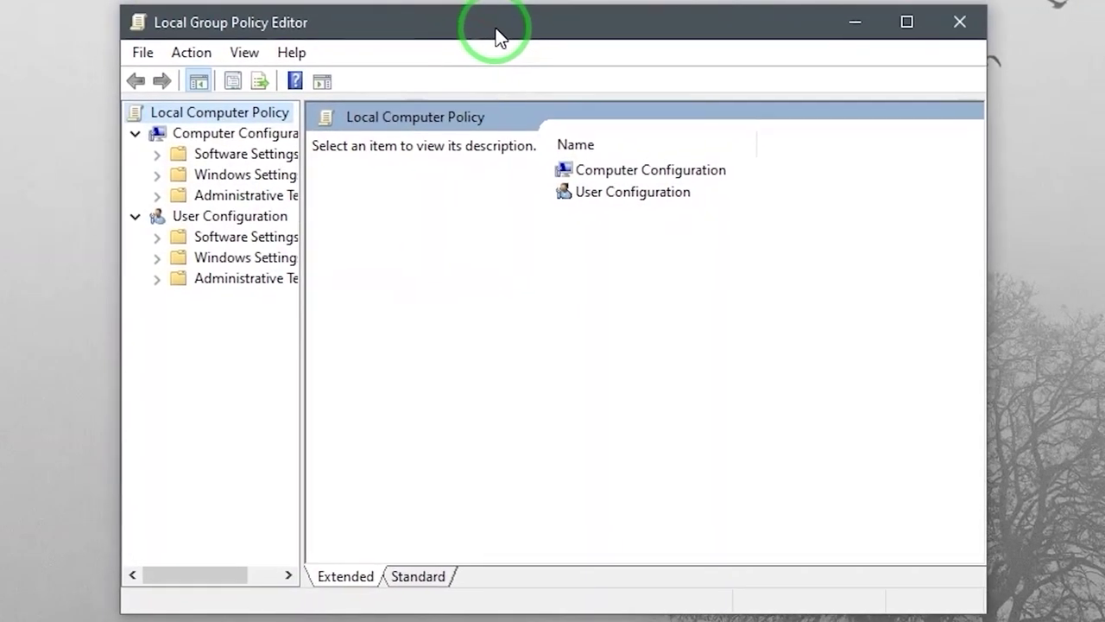
Open the Windows Update policy folder under Computer Configuration, Administrative Templates, Windows Components.
double_click(678, 172)
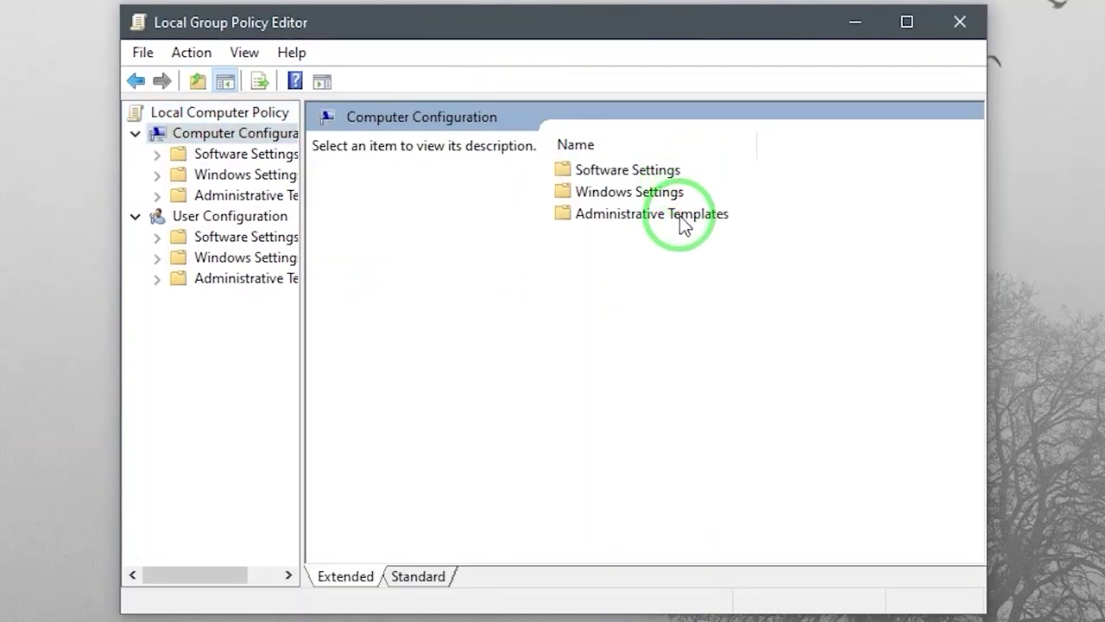
double_click(681, 217)
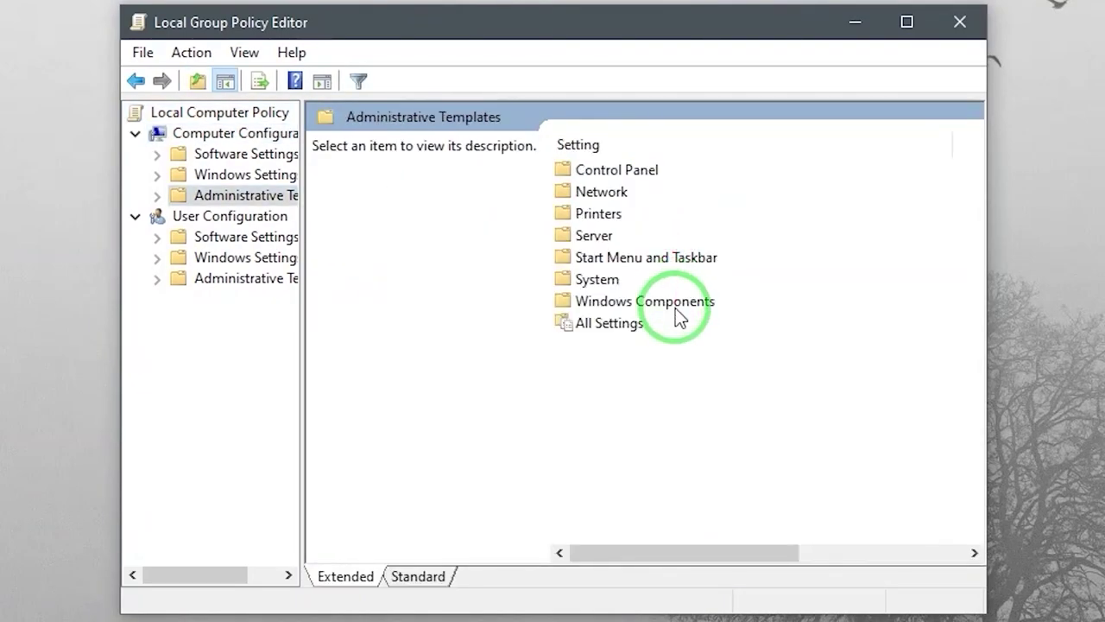
double_click(674, 302)
drag(986, 200, 994, 537)
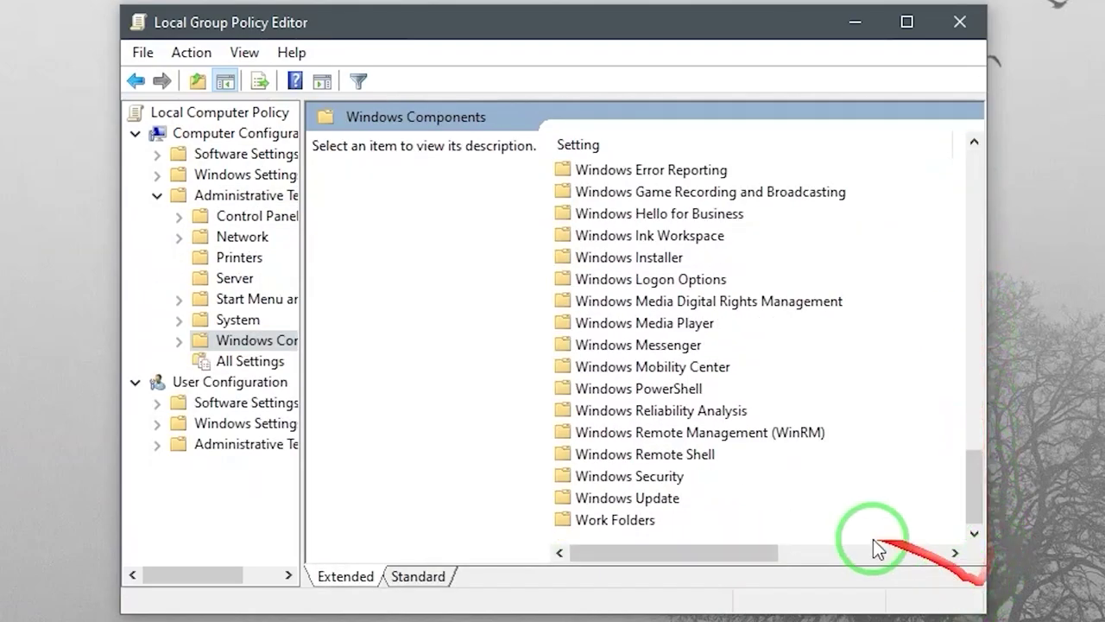
double_click(649, 499)
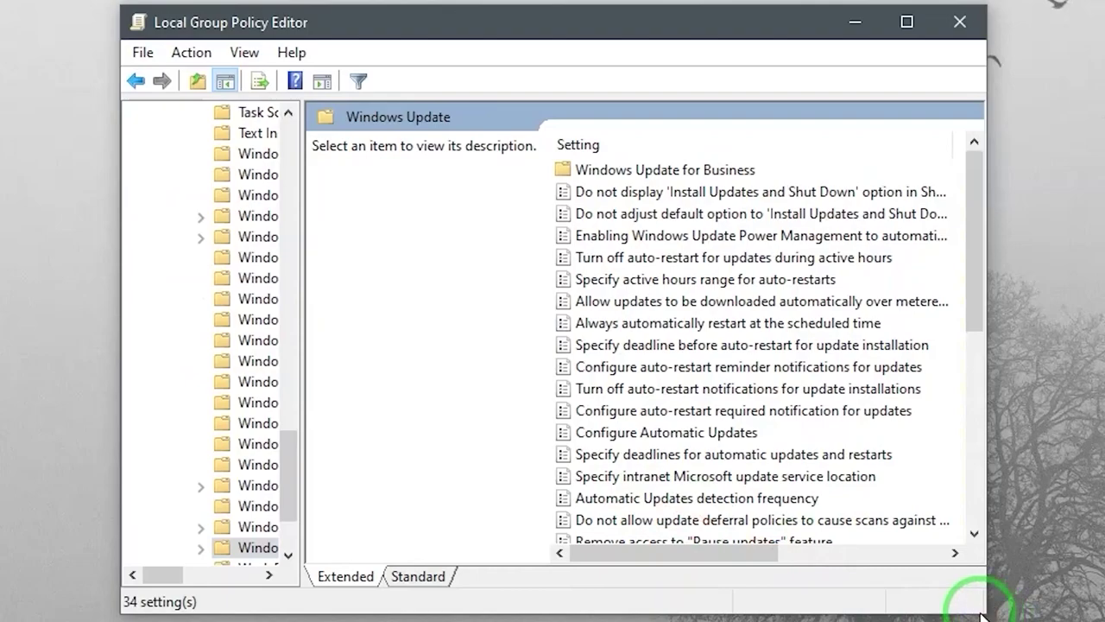
Widen the policy editor window, set the Configure Automatic Updates policy to Disabled, and apply the change.
drag(987, 611, 1104, 621)
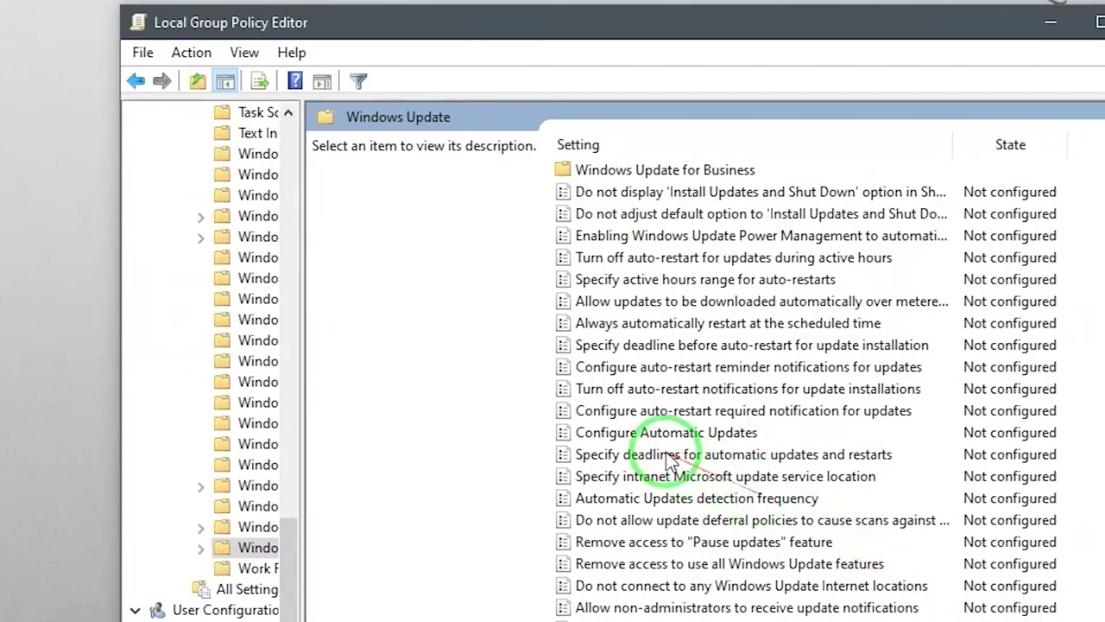
double_click(631, 440)
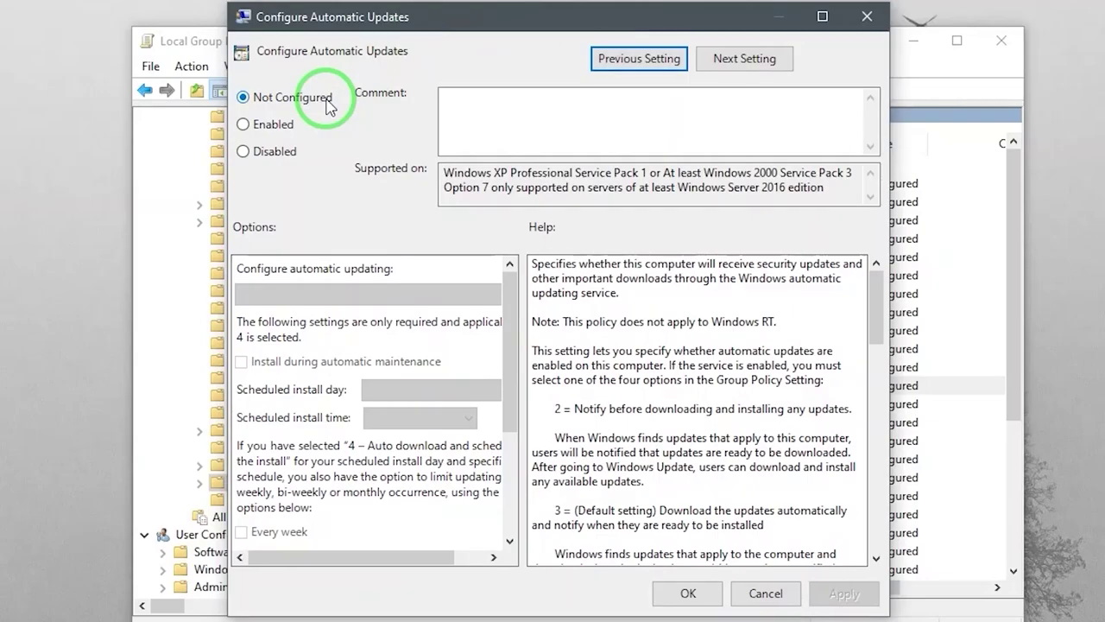
click(306, 155)
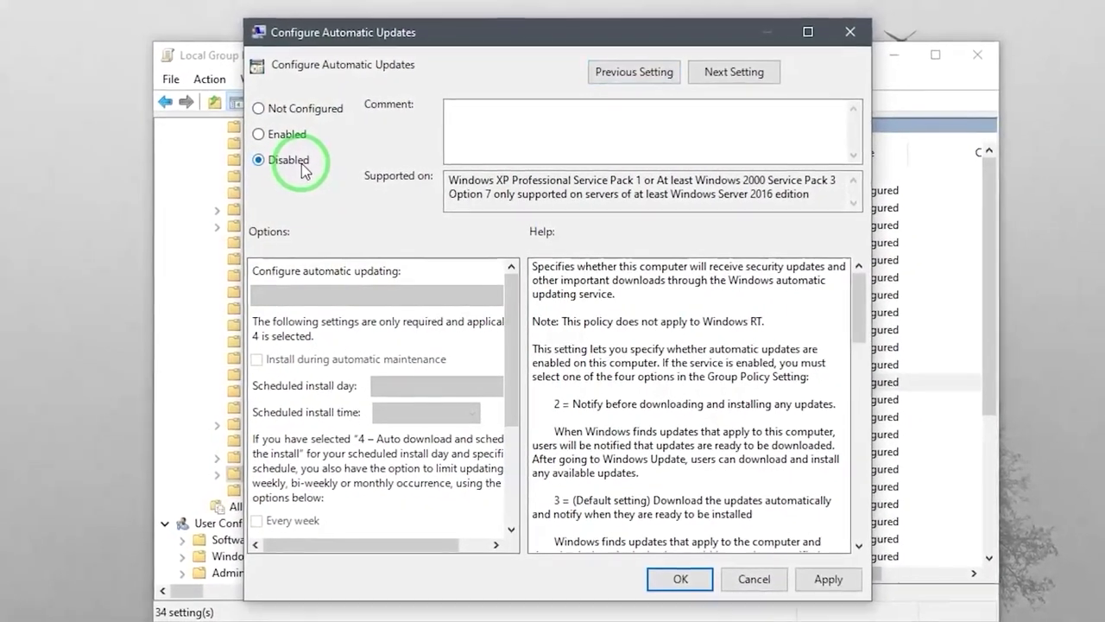
click(827, 578)
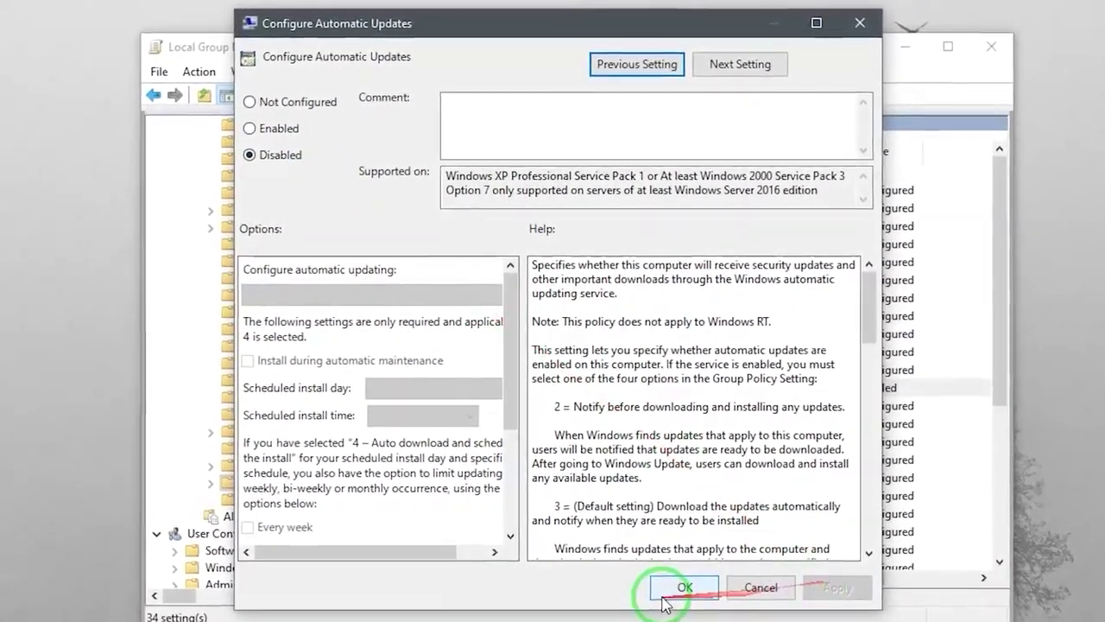
click(664, 595)
Reopen the Configure Automatic Updates policy from the Windows Update settings list.
click(876, 387)
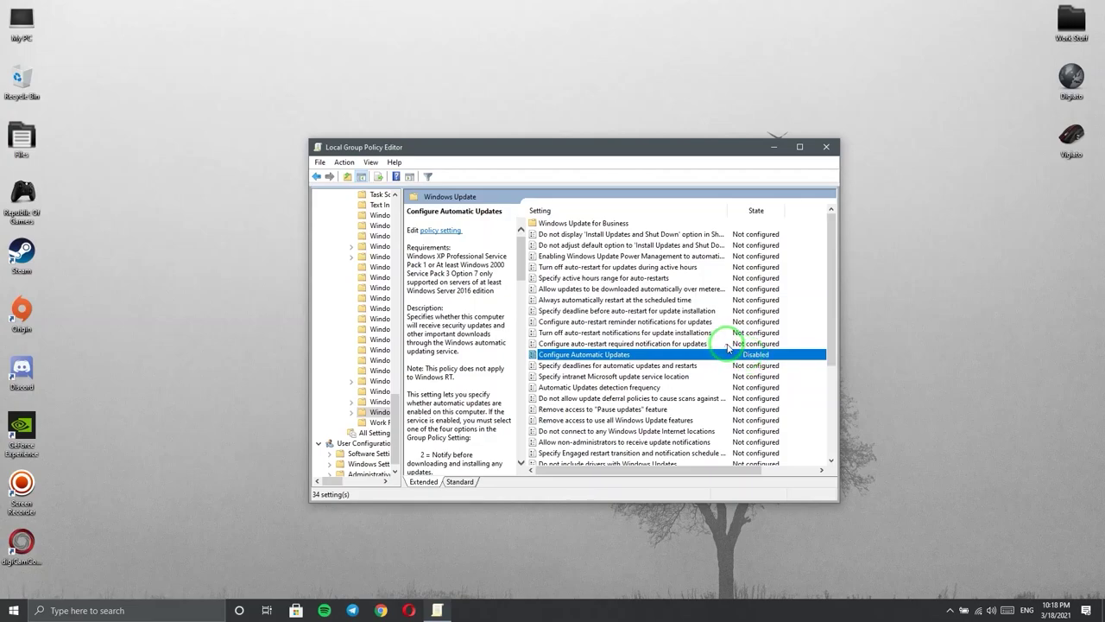
double_click(654, 354)
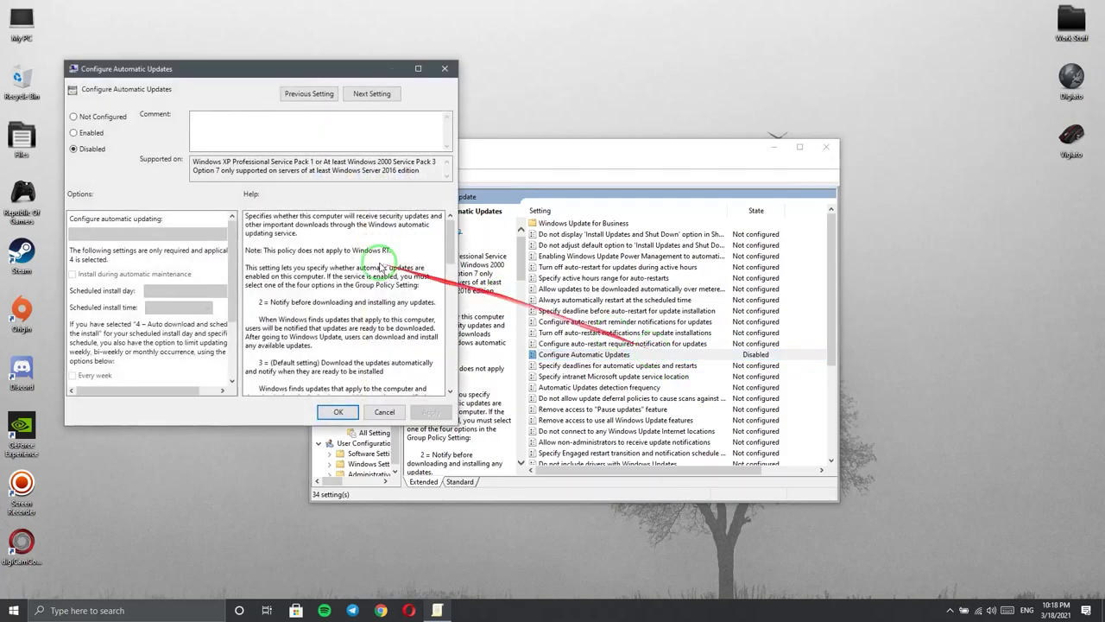